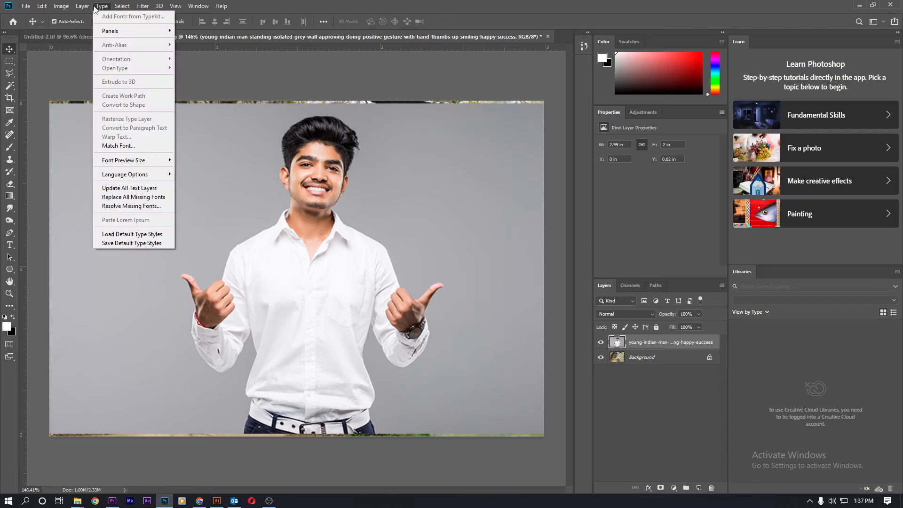
Mask out the grey backdrop around the man using a Subject selection, and nudge him down to the canvas's bottom edge
{"action": "mouse_move", "coordinate": [124, 8]}
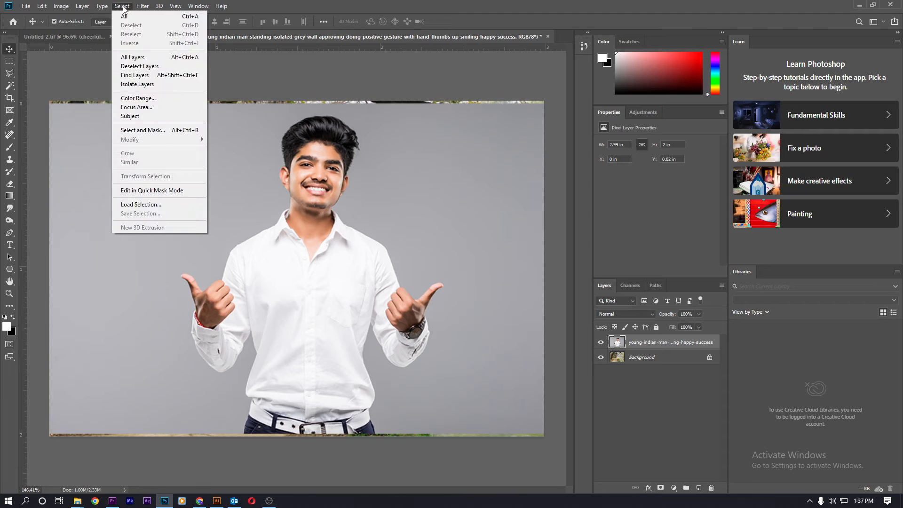
{"action": "left_click", "coordinate": [148, 117]}
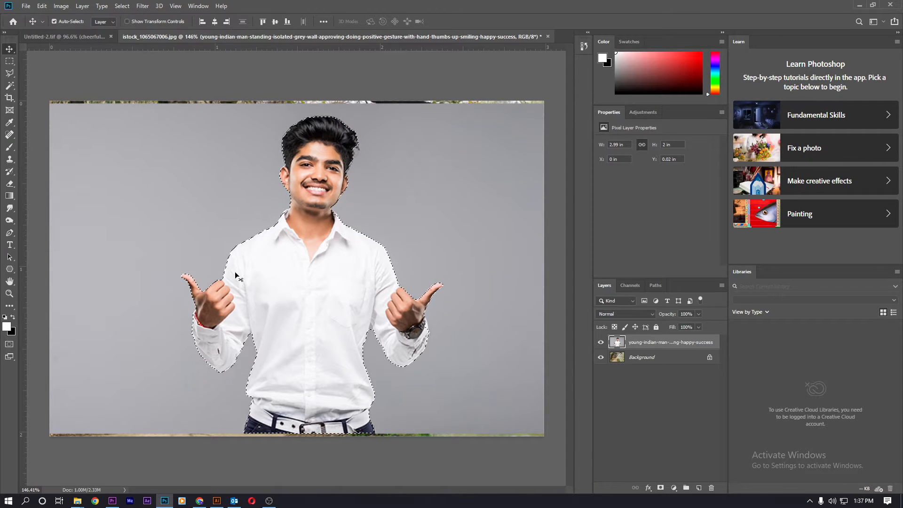
{"action": "left_click", "coordinate": [660, 487]}
{"action": "scroll", "coordinate": [333, 302], "scroll_direction": "down", "scroll_amount": 1}
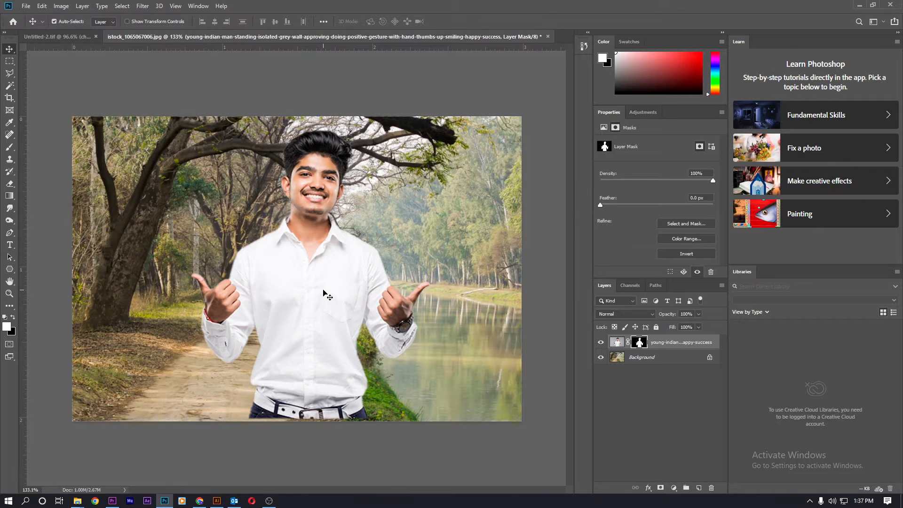
{"action": "left_click_drag", "start_coordinate": [327, 296], "coordinate": [322, 296]}
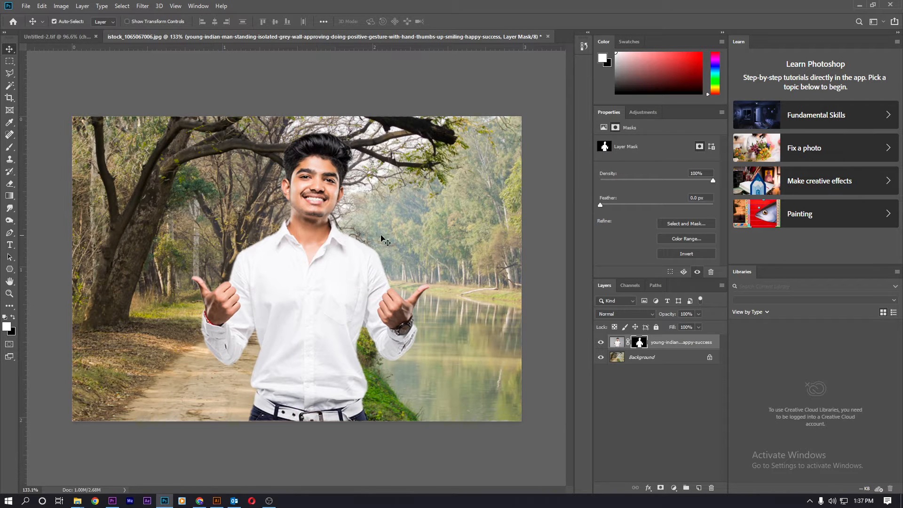
Blur the Background layer with a Gaussian Blur of 2.1 pixels radius
{"action": "left_click", "coordinate": [639, 358]}
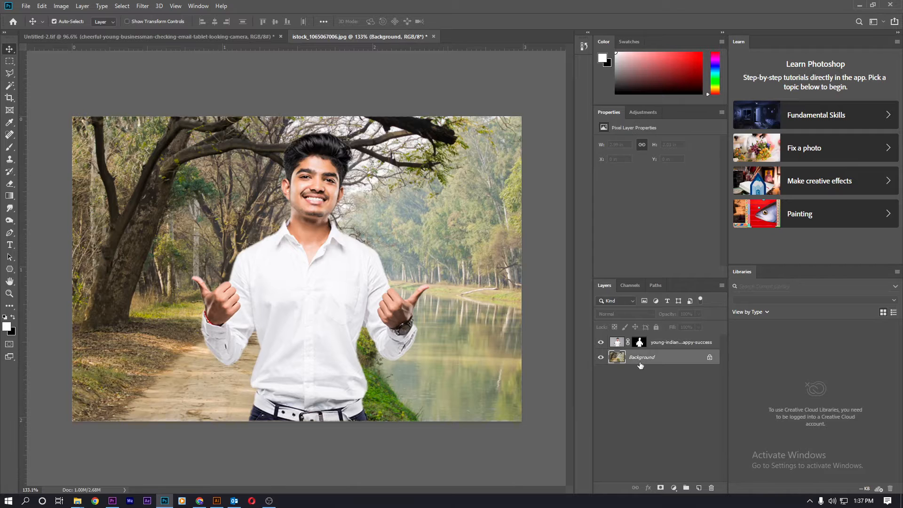
{"action": "left_click", "coordinate": [143, 6]}
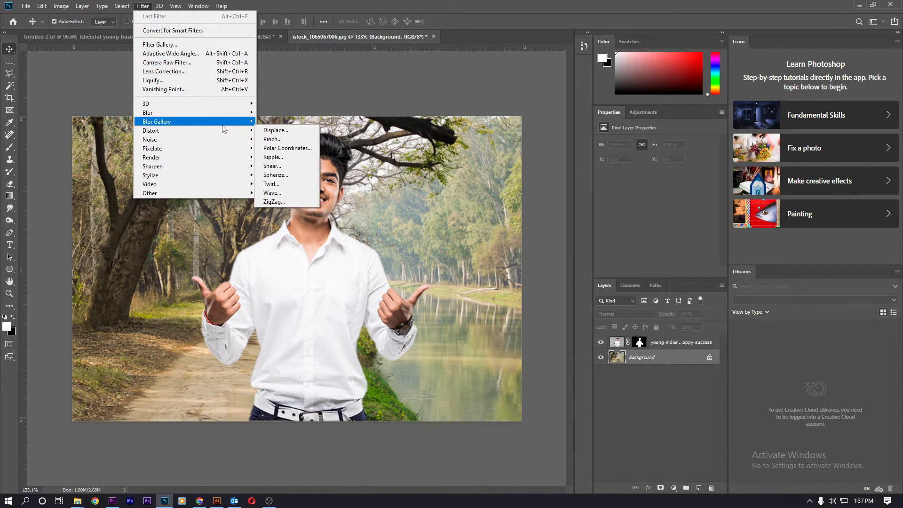
{"action": "mouse_move", "coordinate": [218, 118]}
{"action": "left_click", "coordinate": [282, 148]}
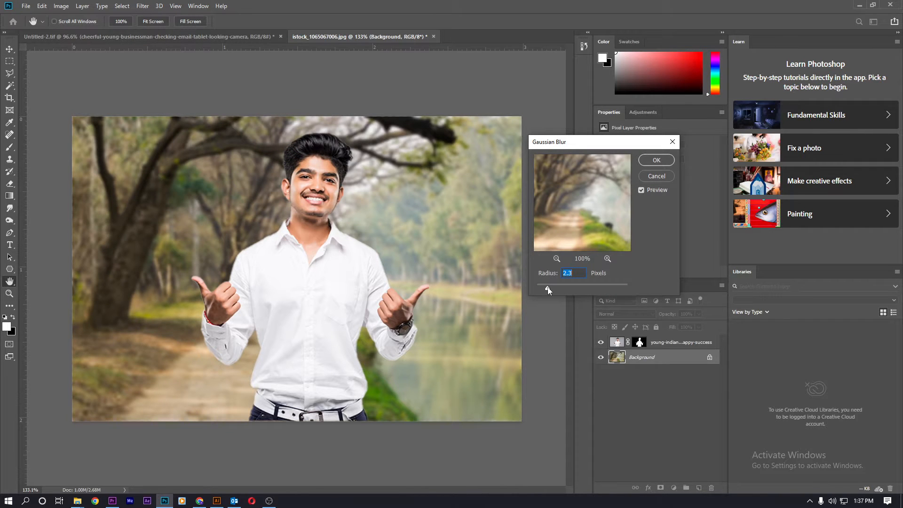
{"action": "left_click_drag", "start_coordinate": [547, 291], "coordinate": [546, 286]}
{"action": "left_click", "coordinate": [660, 160]}
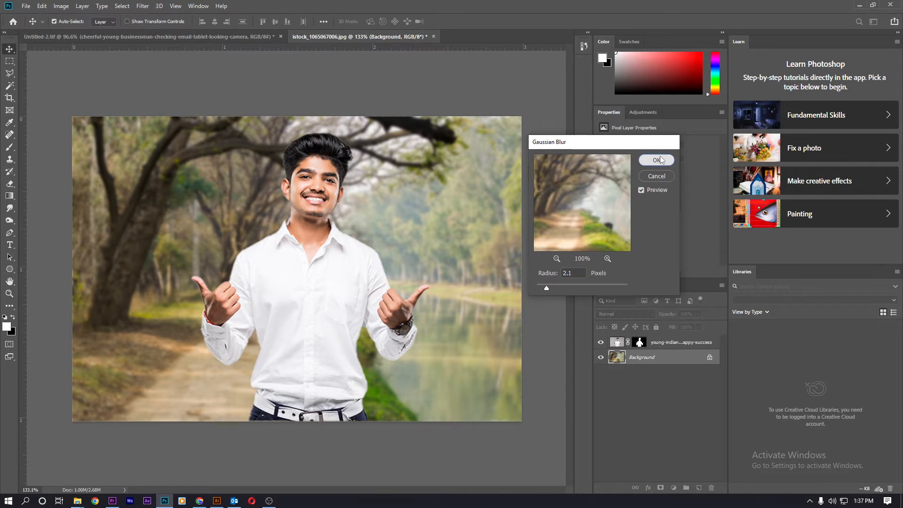
Add a Curves adjustment layer above the man's layer and pull the middle of the RGB curve slightly down
{"action": "left_click", "coordinate": [300, 283]}
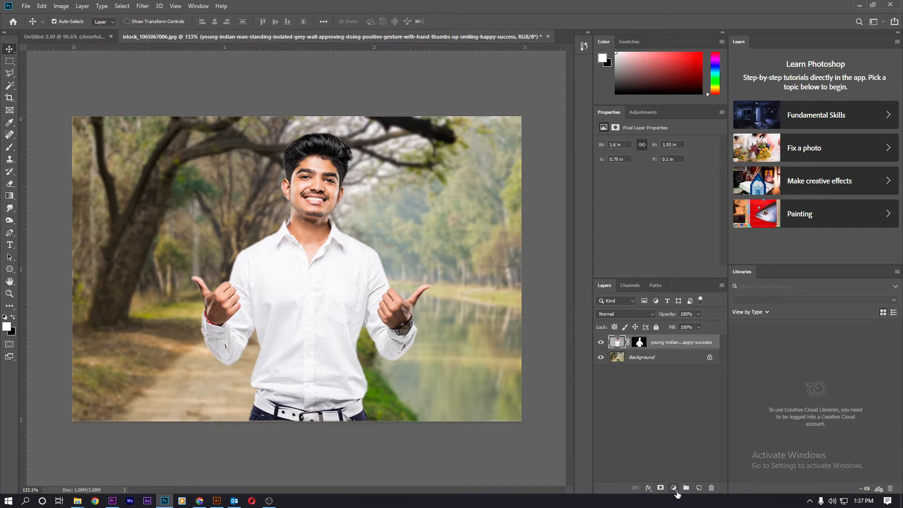
{"action": "left_click", "coordinate": [674, 488]}
{"action": "left_click", "coordinate": [700, 376]}
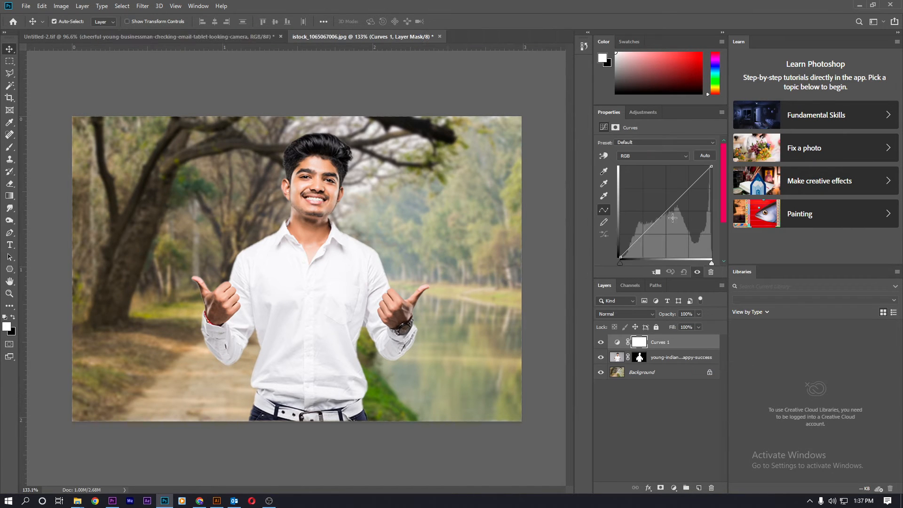
{"action": "left_click_drag", "start_coordinate": [666, 212], "coordinate": [668, 213]}
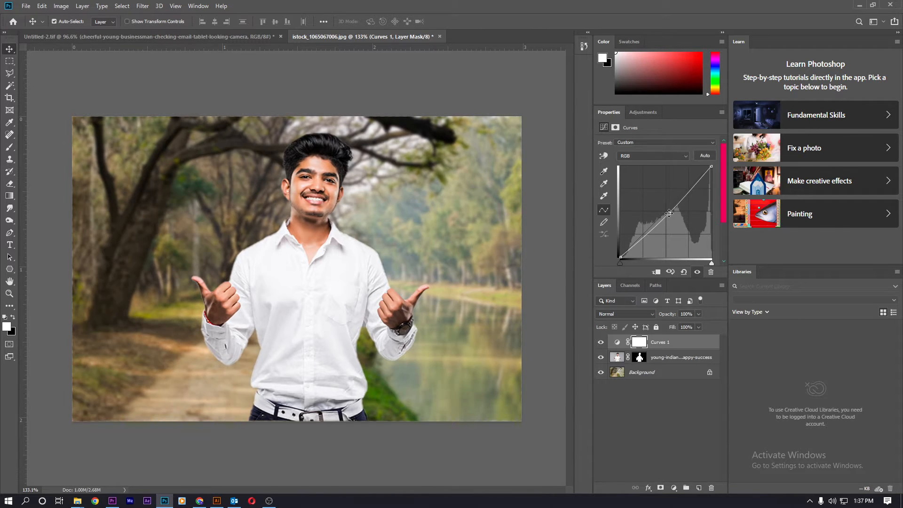
Add a Hue/Saturation adjustment layer and set its Yellows to Hue -24, Saturation -34 and Lightness +43
{"action": "left_click", "coordinate": [673, 488]}
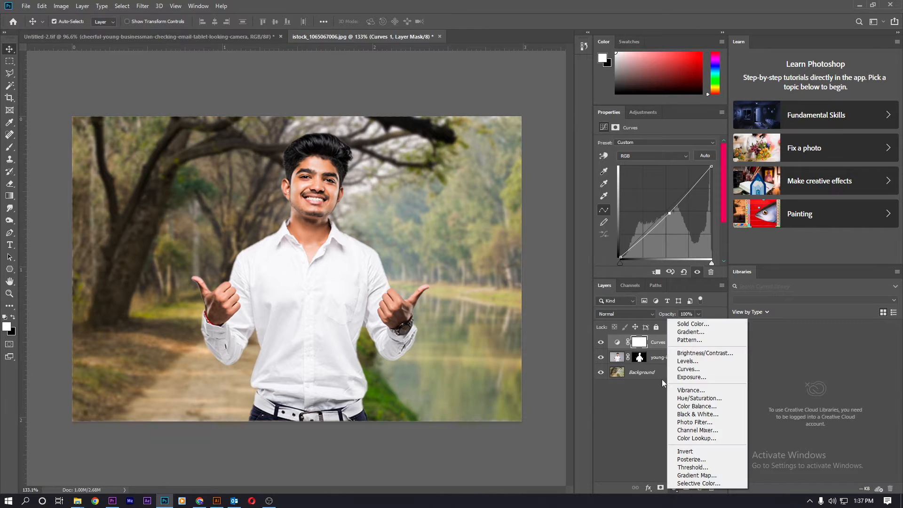
{"action": "left_click", "coordinate": [700, 399]}
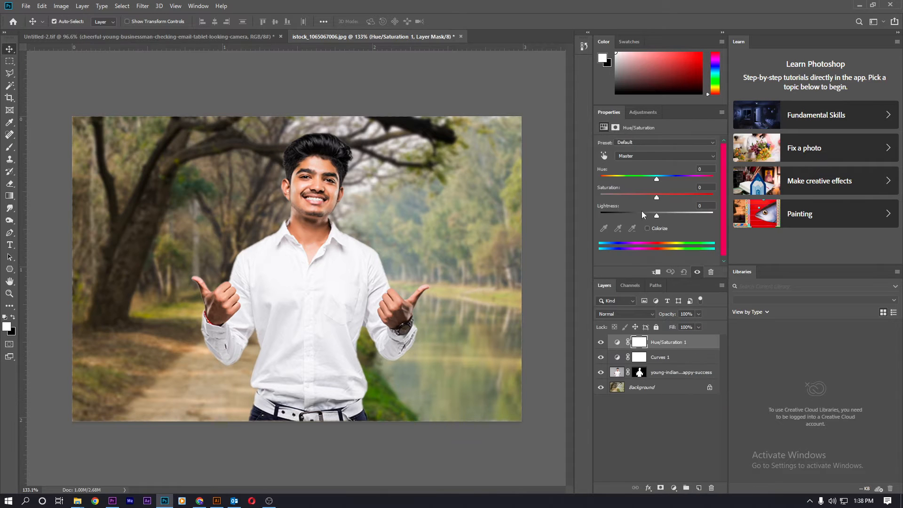
{"action": "left_click", "coordinate": [640, 154]}
{"action": "left_click", "coordinate": [634, 178]}
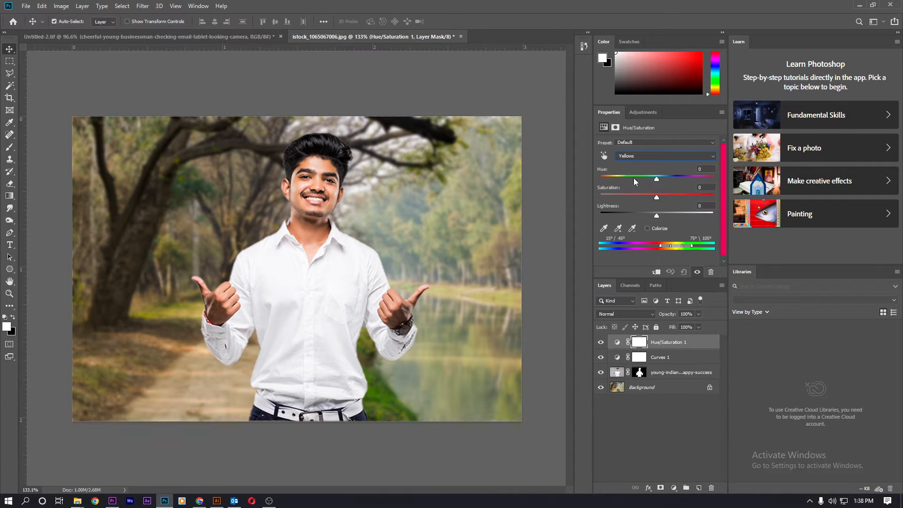
{"action": "mouse_move", "coordinate": [657, 216]}
{"action": "left_mouse_down"}
{"action": "mouse_move", "coordinate": [636, 216]}
{"action": "mouse_move", "coordinate": [668, 220]}
{"action": "left_mouse_up"}
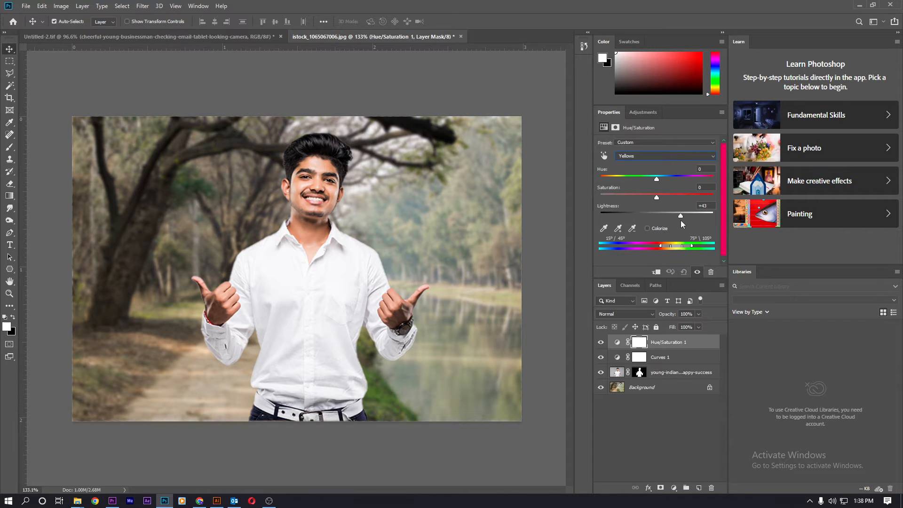
{"action": "left_click_drag", "start_coordinate": [657, 197], "coordinate": [643, 179]}
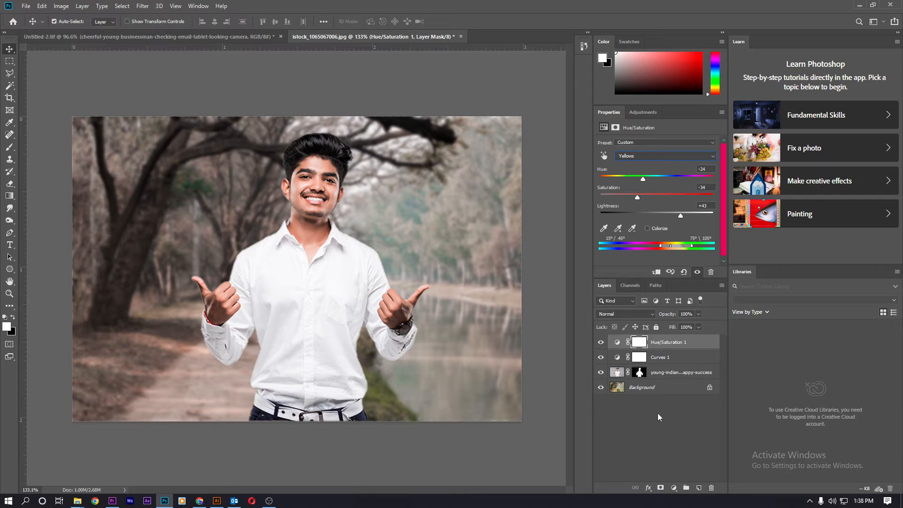
Fine-tune the hue, saturation and lightness of the Greens in the Hue/Saturation adjustment, lowering the lightness slightly
{"action": "left_click", "coordinate": [639, 157]}
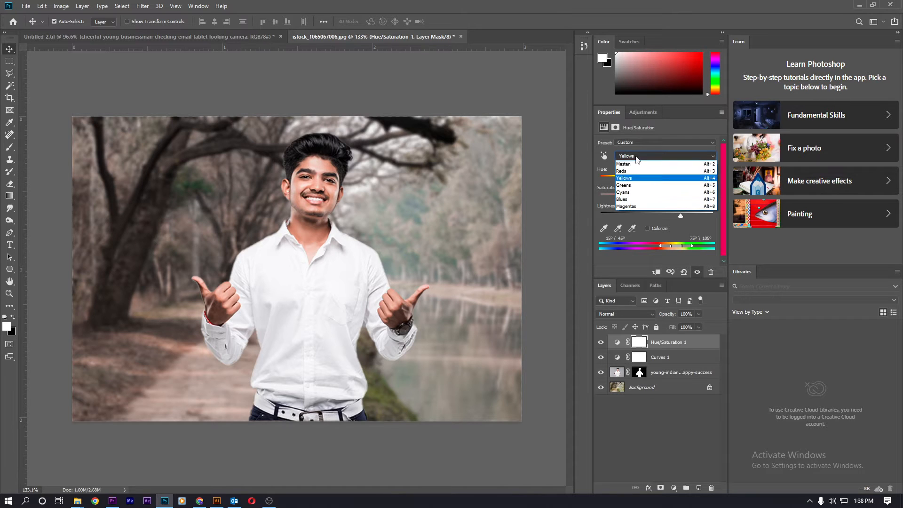
{"action": "left_click", "coordinate": [630, 182]}
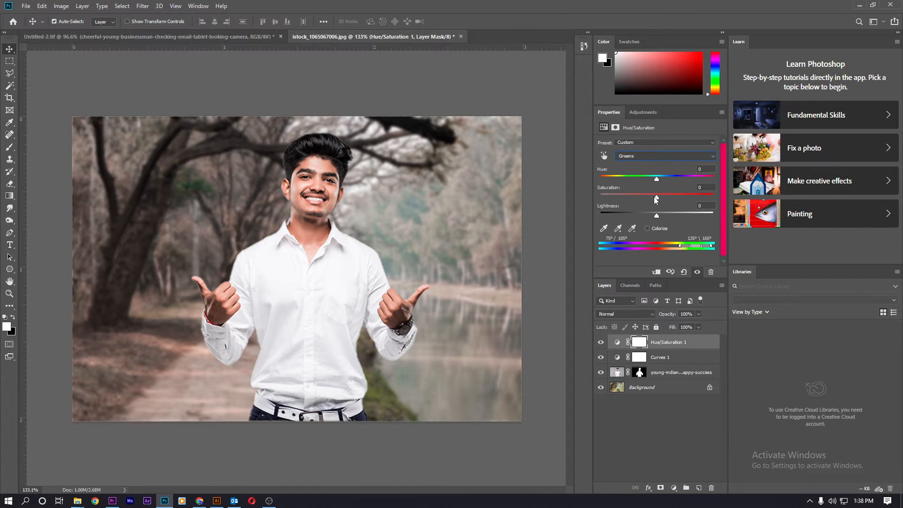
{"action": "mouse_move", "coordinate": [656, 198]}
{"action": "left_mouse_down"}
{"action": "mouse_move", "coordinate": [633, 199]}
{"action": "mouse_move", "coordinate": [658, 217]}
{"action": "left_mouse_up"}
{"action": "left_click_drag", "start_coordinate": [658, 179], "coordinate": [660, 179]}
Set the Blues in the Hue/Saturation adjustment to Hue +4, Saturation -25 and Lightness -14
{"action": "left_click", "coordinate": [650, 156]}
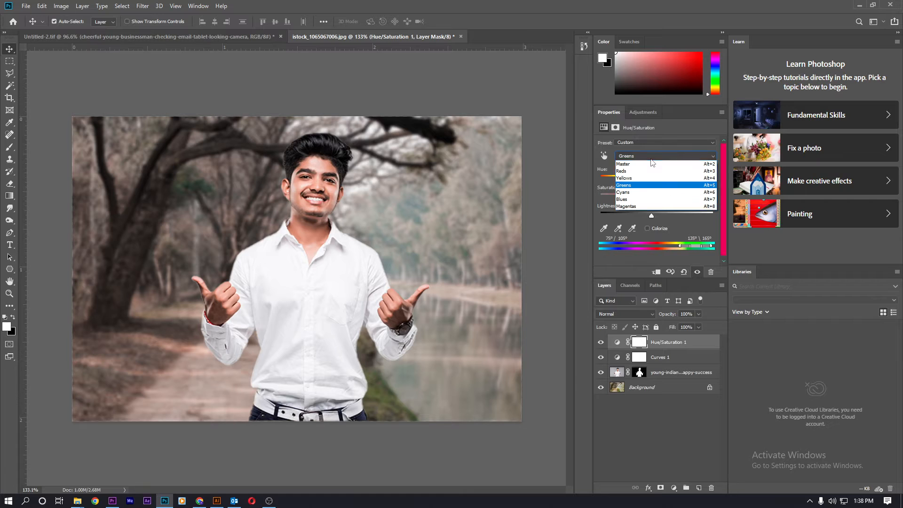
{"action": "left_click", "coordinate": [631, 197]}
{"action": "mouse_move", "coordinate": [657, 200]}
{"action": "left_mouse_down"}
{"action": "mouse_move", "coordinate": [642, 198]}
{"action": "mouse_move", "coordinate": [667, 213]}
{"action": "mouse_move", "coordinate": [649, 213]}
{"action": "left_mouse_up"}
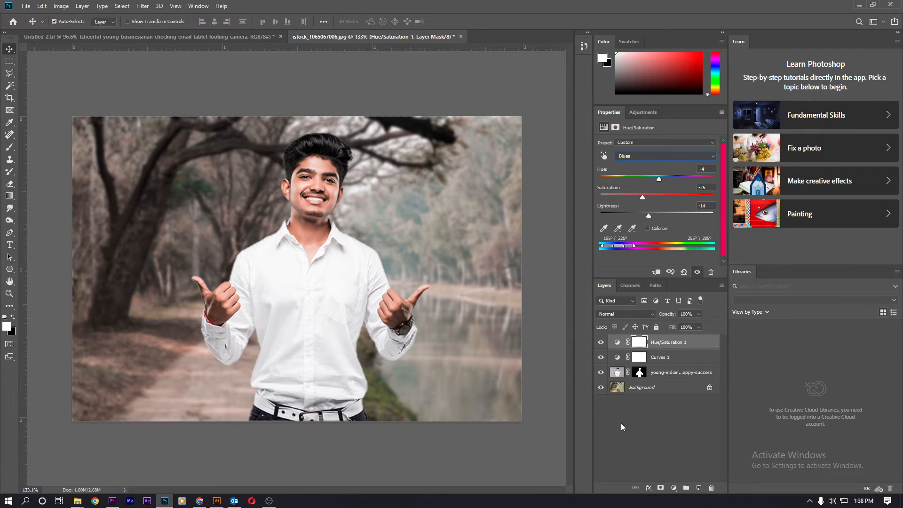
Add a Color Balance adjustment layer, fine-tune its midtones and shift its shadows slightly toward cyan
{"action": "left_click", "coordinate": [674, 488]}
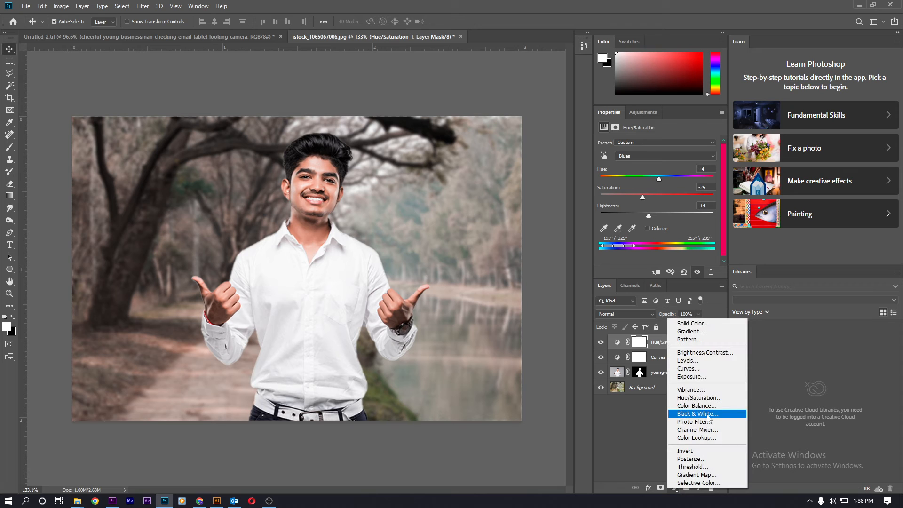
{"action": "left_click", "coordinate": [697, 405]}
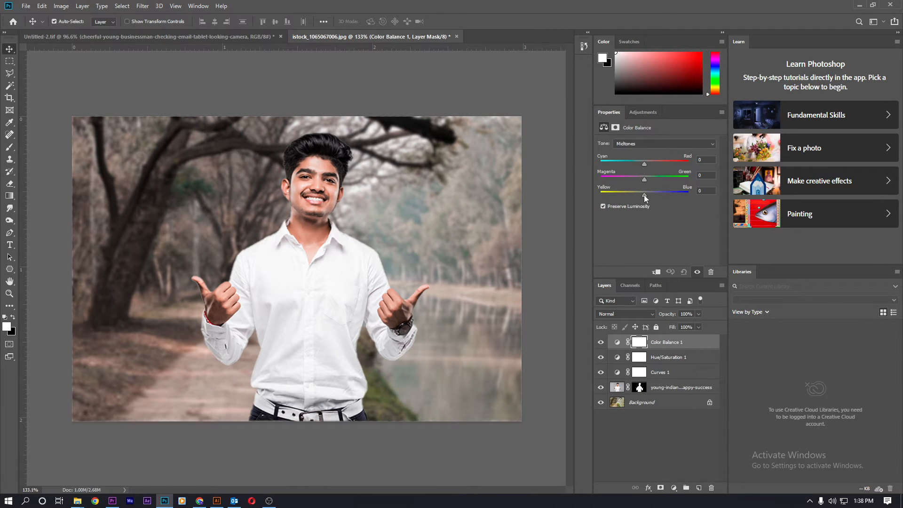
{"action": "left_click_drag", "start_coordinate": [640, 193], "coordinate": [646, 178]}
{"action": "left_click", "coordinate": [634, 143]}
{"action": "left_click", "coordinate": [633, 154]}
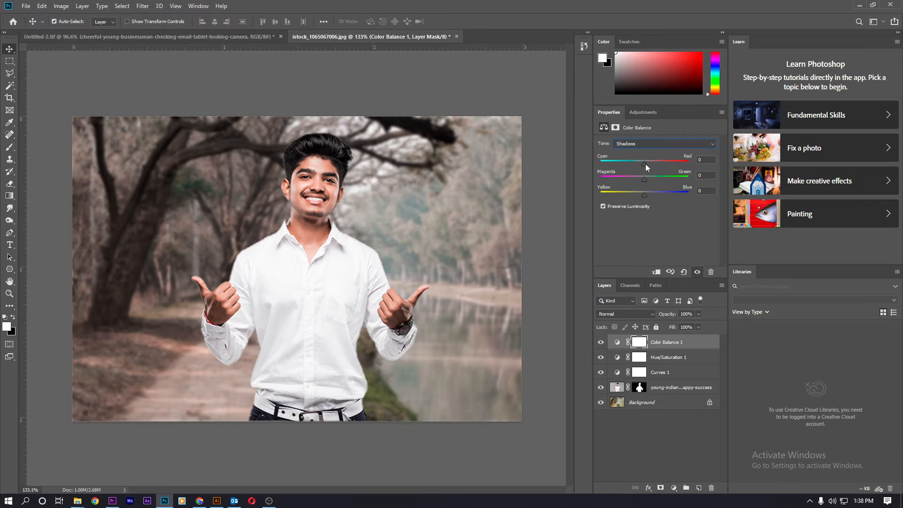
{"action": "left_click_drag", "start_coordinate": [645, 164], "coordinate": [638, 163]}
Create a new empty layer directly above the man's layer
{"action": "left_click", "coordinate": [346, 367]}
{"action": "key", "text": "ctrl+1"}
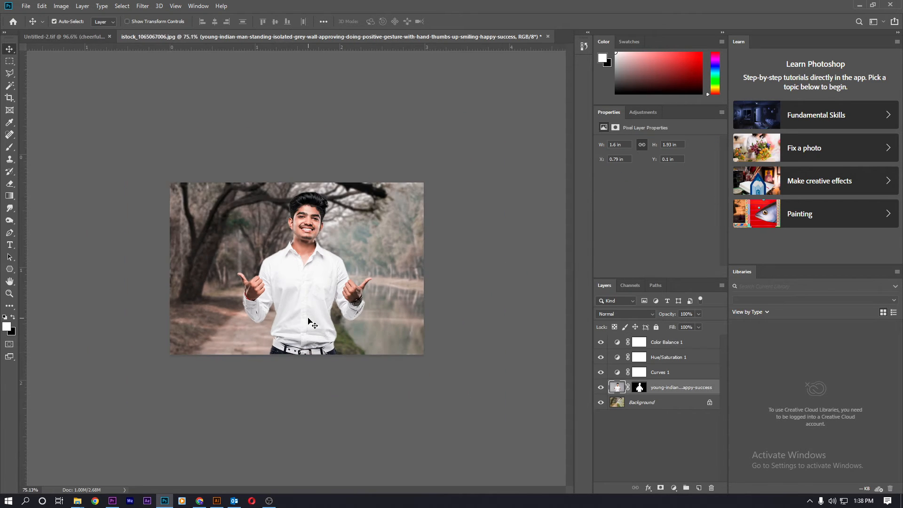
{"action": "scroll", "coordinate": [308, 320], "scroll_direction": "up", "scroll_amount": 2}
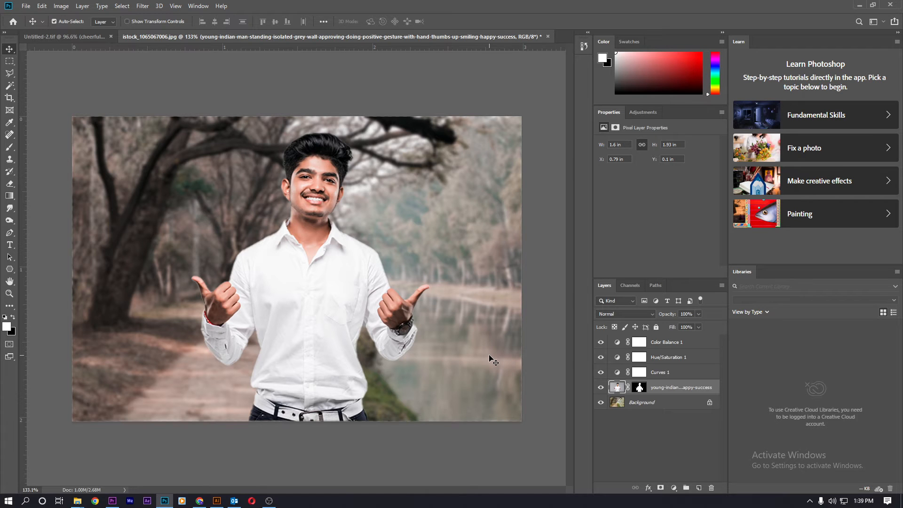
{"action": "key", "text": "ctrl+shift+n"}
{"action": "key", "text": "Return"}
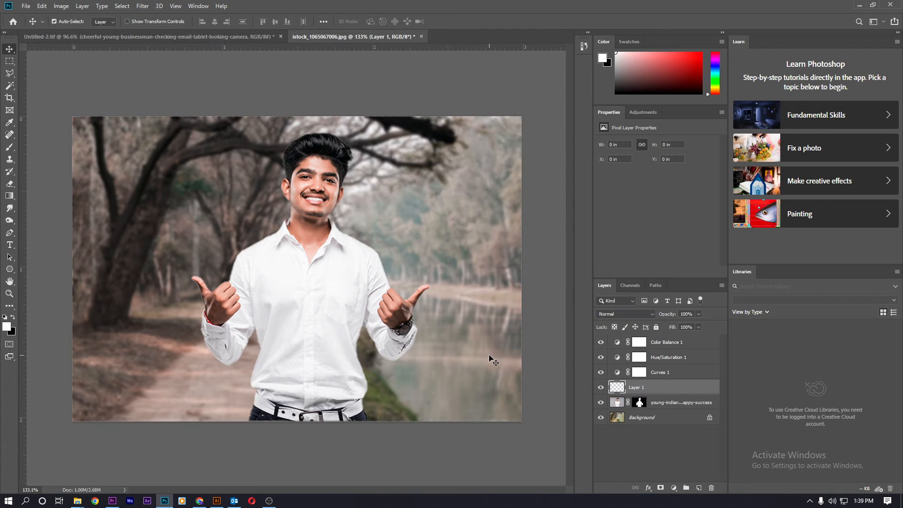
Paint a soft white glow beside the man's head, over the branches and sky, with a 400 px Soft Round brush at 0% hardness
{"action": "key", "text": "b"}
{"action": "right_click", "coordinate": [218, 242]}
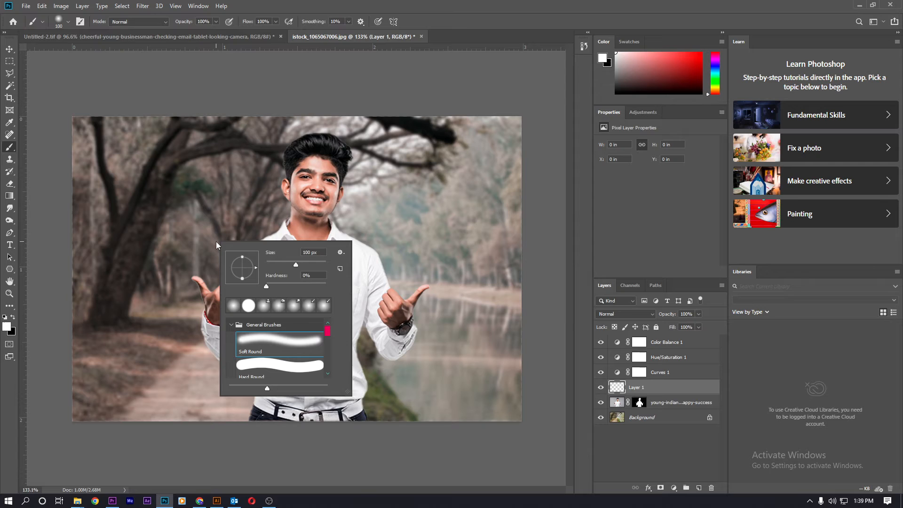
{"action": "left_click", "coordinate": [263, 342]}
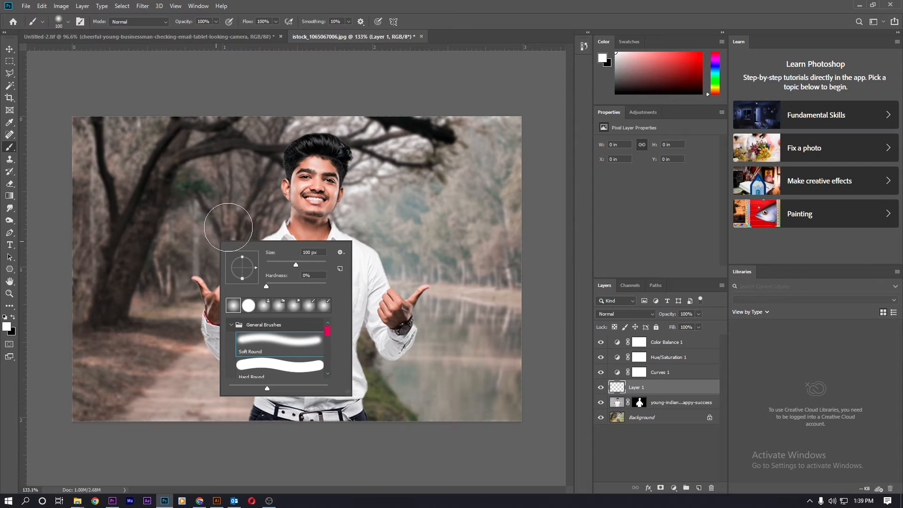
{"action": "left_click", "coordinate": [201, 109]}
{"action": "key", "text": "ctrl+z"}
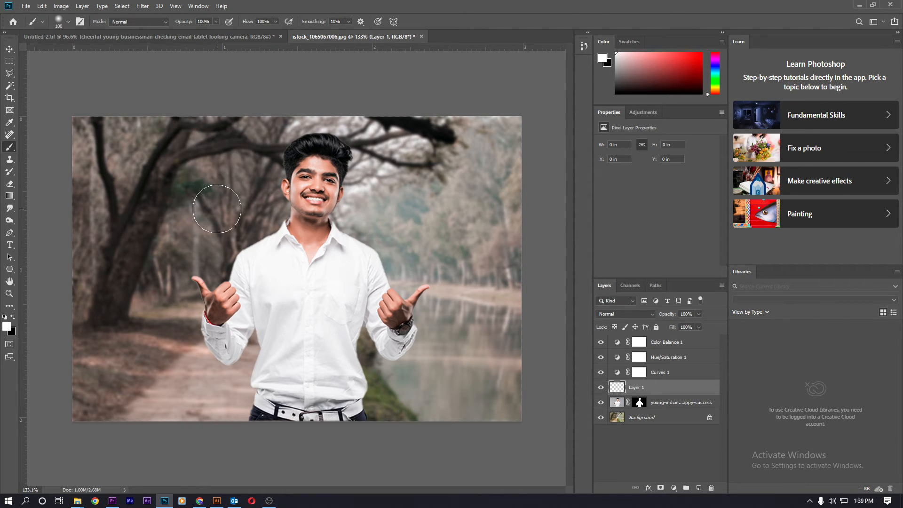
{"action": "key", "text": "bracketright"}
{"action": "key", "text": "bracketright"}
{"action": "key", "text": "bracketright"}
{"action": "key", "text": "bracketright"}
{"action": "key", "text": "bracketright"}
{"action": "key", "text": "bracketright"}
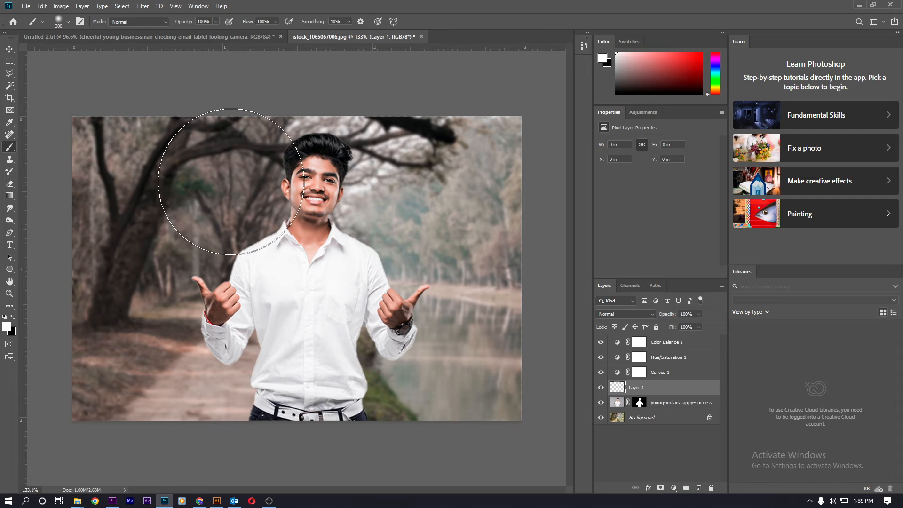
{"action": "key", "text": "bracketright"}
{"action": "left_click_drag", "start_coordinate": [343, 155], "coordinate": [394, 141]}
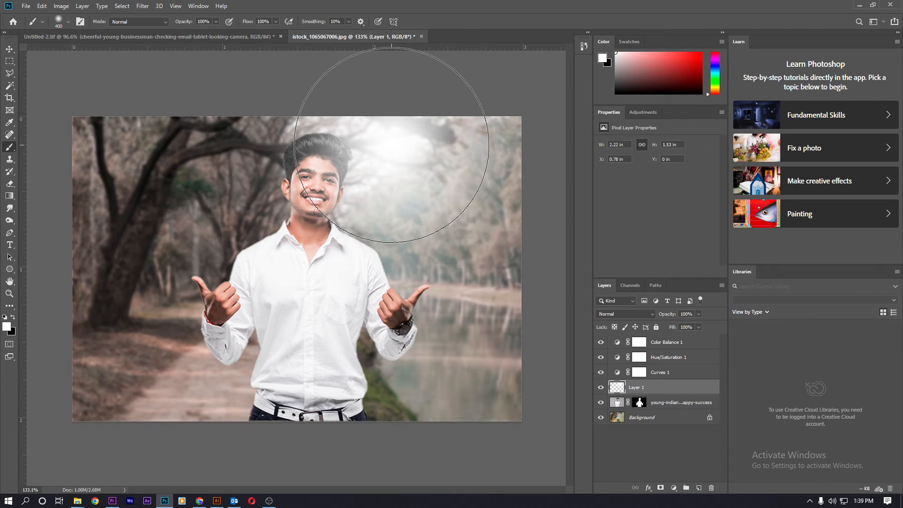
Add an orange (ff4e00) Solid Color fill layer above the painted glow and clip it to the glow layer
{"action": "left_click", "coordinate": [673, 488]}
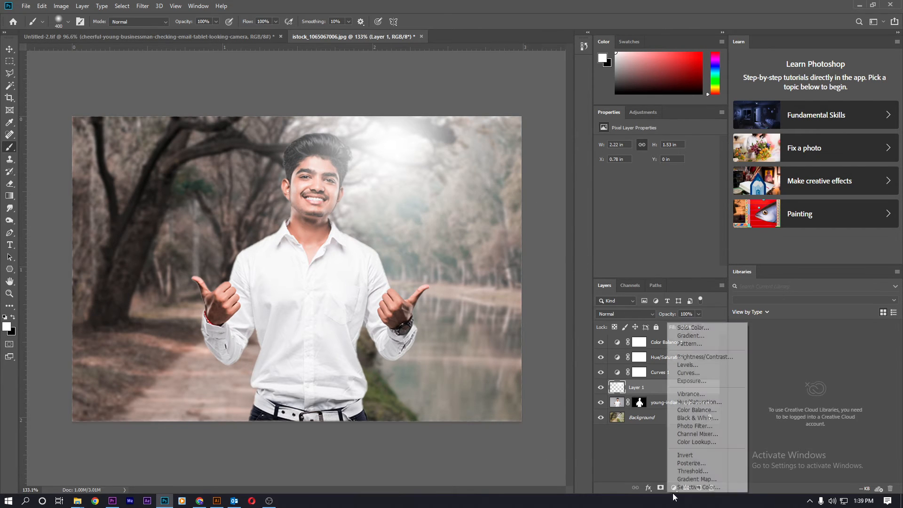
{"action": "left_click", "coordinate": [693, 328]}
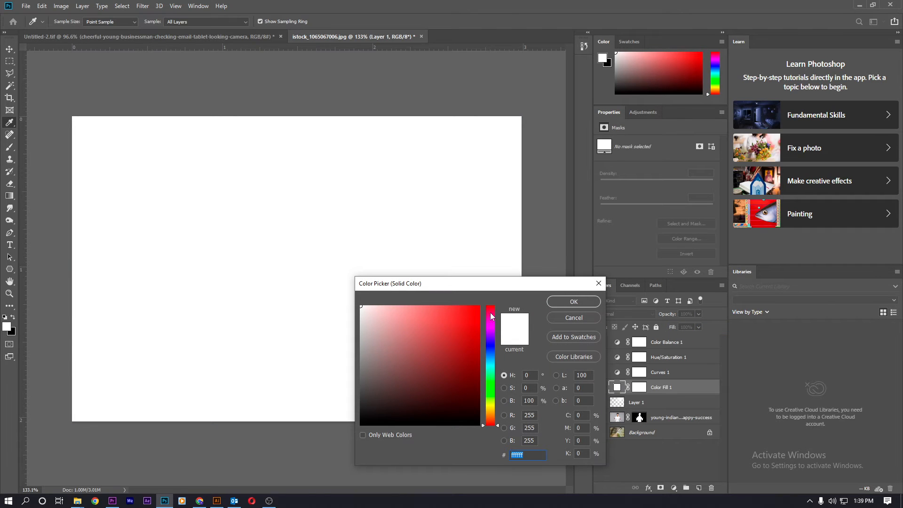
{"action": "left_click_drag", "start_coordinate": [491, 425], "coordinate": [491, 419]}
{"action": "left_click_drag", "start_coordinate": [477, 338], "coordinate": [480, 306]}
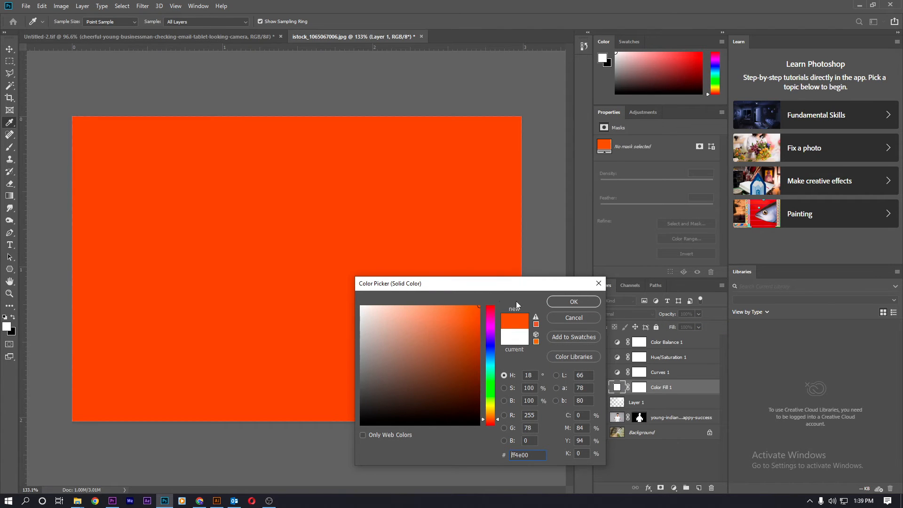
{"action": "left_click", "coordinate": [573, 302]}
{"action": "key", "text": "ctrl+alt+g"}
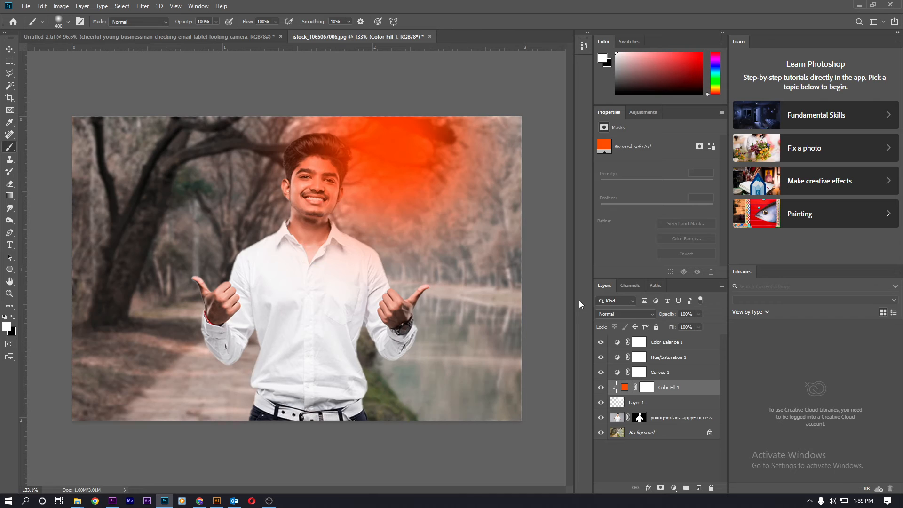
Set the blend mode of the painted glow layer to Screen
{"action": "left_click", "coordinate": [658, 404]}
{"action": "left_click", "coordinate": [625, 314]}
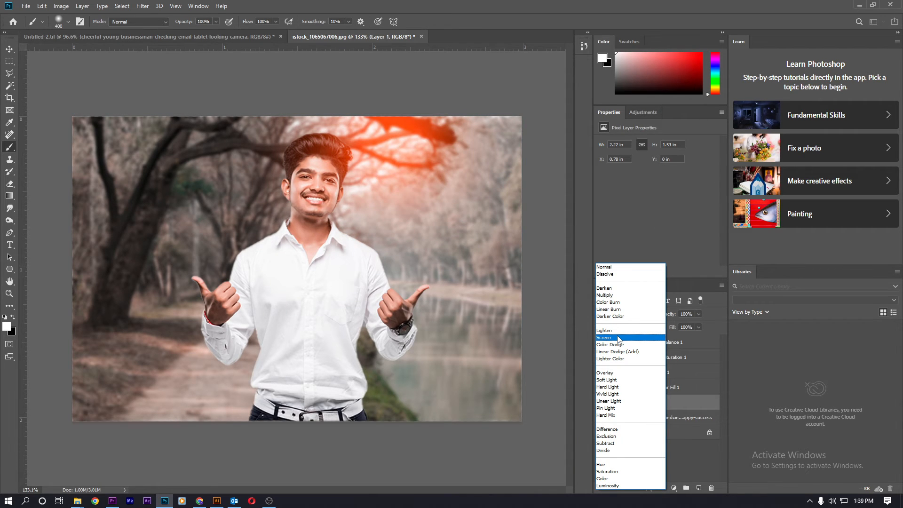
{"action": "left_click", "coordinate": [617, 338]}
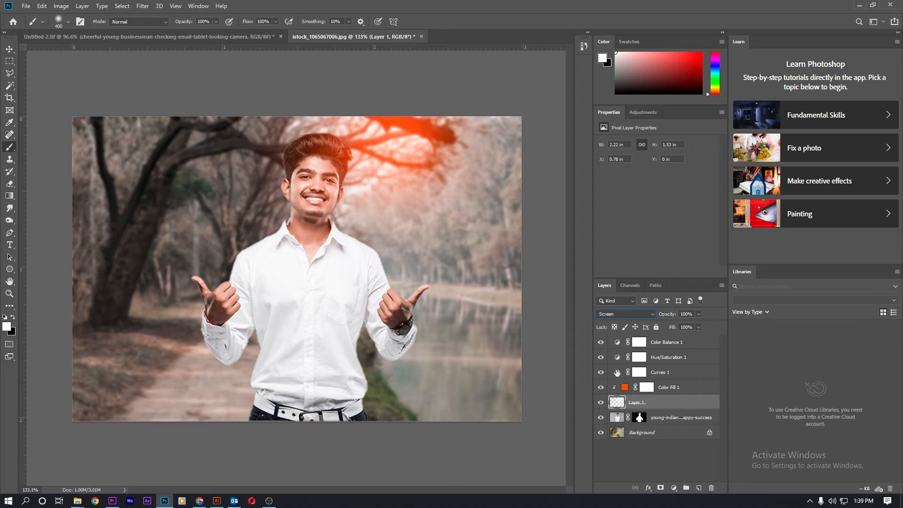
Change the clipped fill colour of the glow to golden yellow ffc600
{"action": "double_click", "coordinate": [624, 387]}
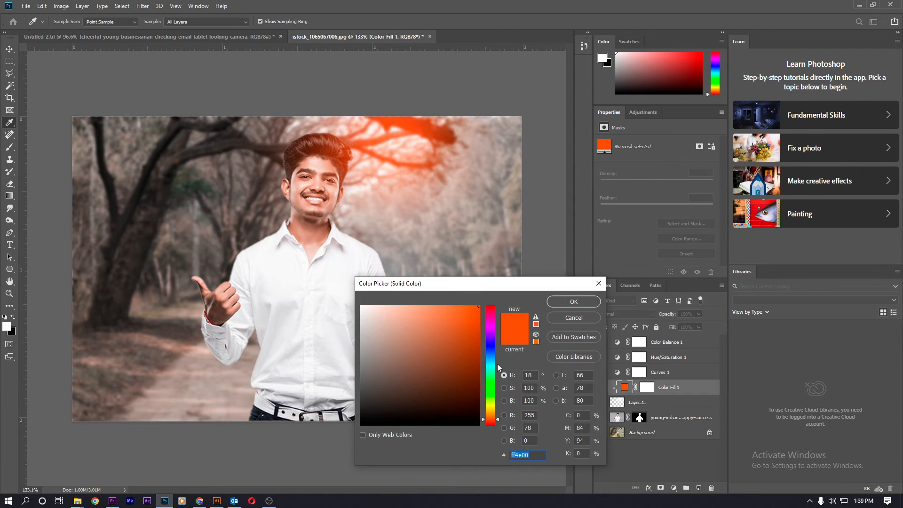
{"action": "left_click", "coordinate": [490, 409]}
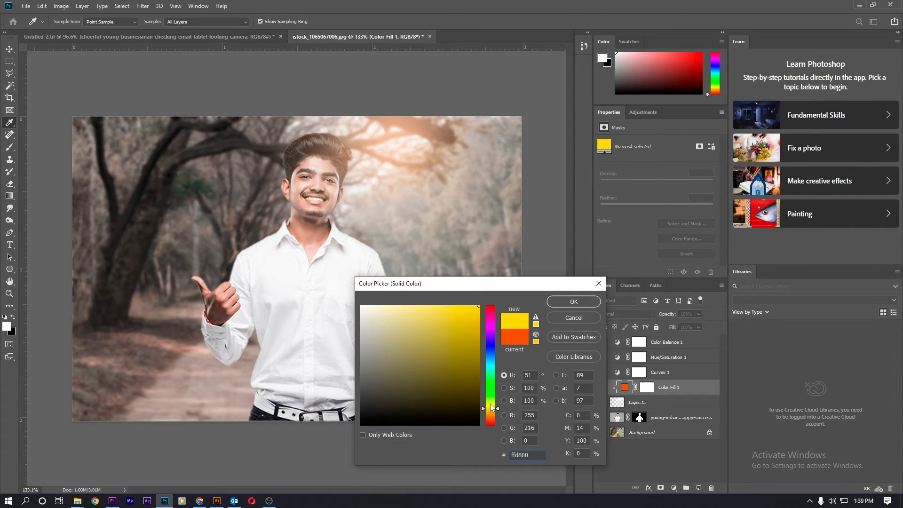
{"action": "left_click_drag", "start_coordinate": [495, 400], "coordinate": [497, 413]}
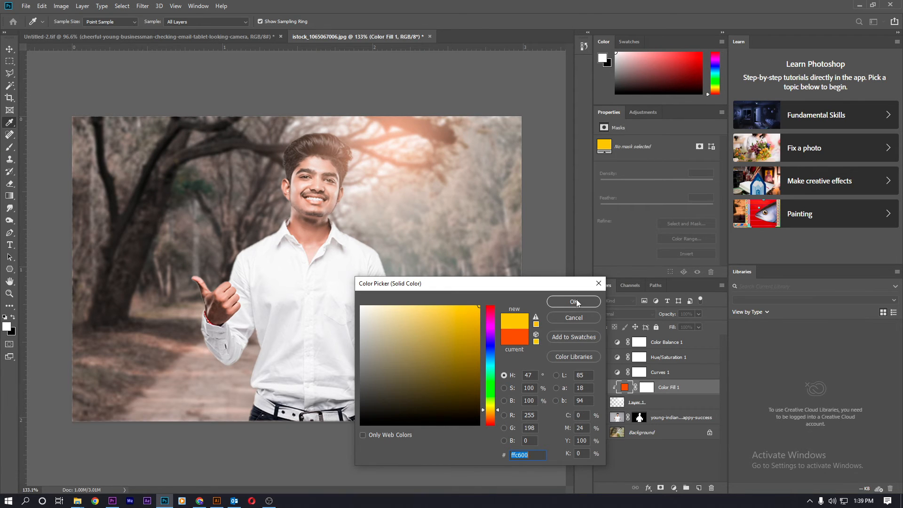
{"action": "left_click", "coordinate": [575, 301]}
Shrink the painted glow layer to about 1.27 by 0.87 in, keeping it over the upper branches beside the man's head
{"action": "left_click", "coordinate": [635, 403]}
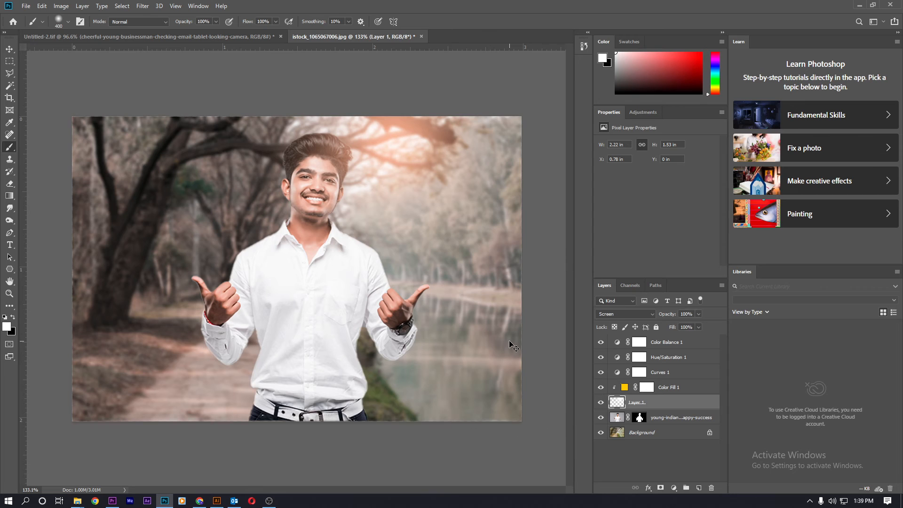
{"action": "key", "text": "ctrl+t"}
{"action": "left_click_drag", "start_coordinate": [187, 345], "coordinate": [327, 249]}
{"action": "mouse_move", "coordinate": [439, 162]}
{"action": "left_mouse_down"}
{"action": "mouse_move", "coordinate": [403, 174]}
{"action": "mouse_move", "coordinate": [400, 155]}
{"action": "left_mouse_up"}
{"action": "key", "text": "Return"}
{"action": "key", "text": "b"}
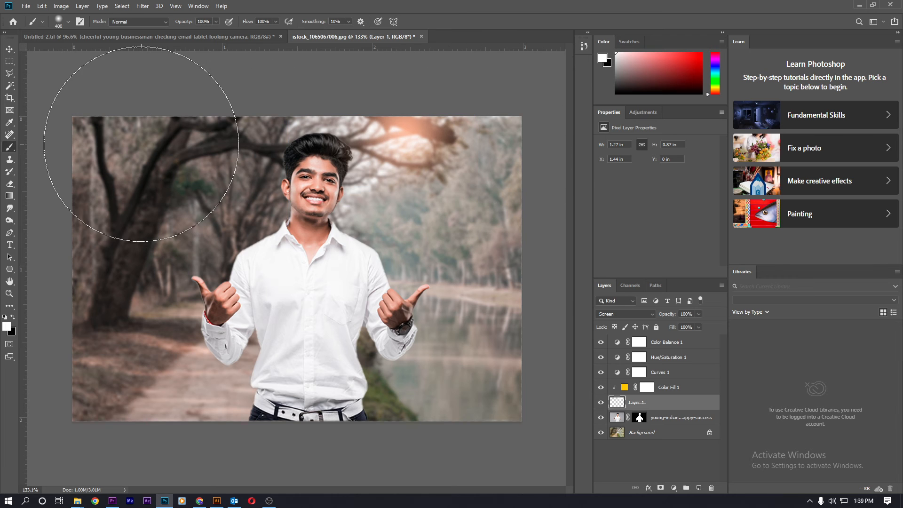
{"action": "key", "text": "v"}
Recolour the glow's clipped Solid Color fill to yellow f8e725
{"action": "scroll", "coordinate": [366, 211], "scroll_direction": "down", "scroll_amount": 2}
{"action": "scroll", "coordinate": [366, 212], "scroll_direction": "down", "scroll_amount": 2}
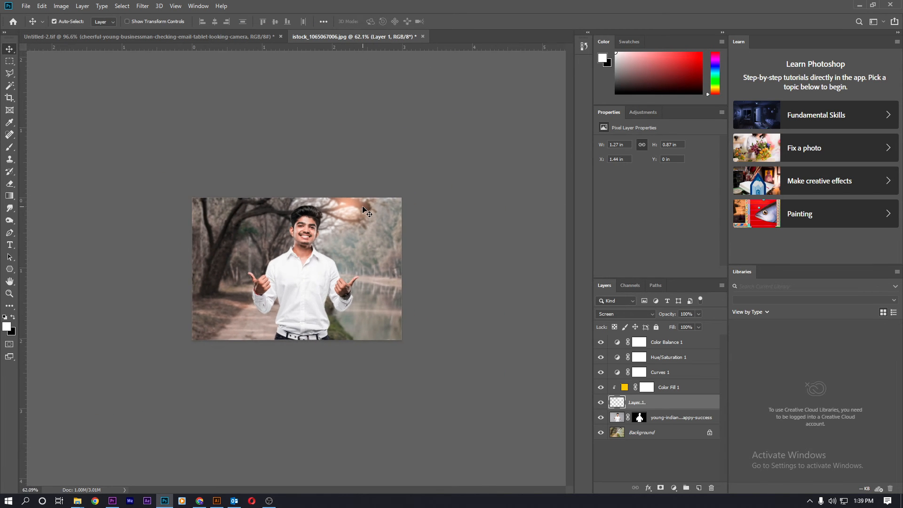
{"action": "scroll", "coordinate": [366, 210], "scroll_direction": "up", "scroll_amount": 4}
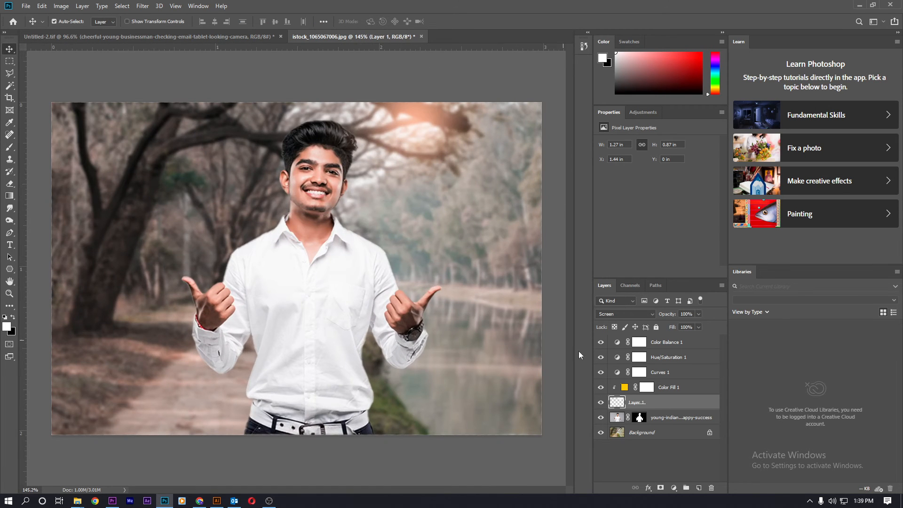
{"action": "double_click", "coordinate": [624, 387]}
{"action": "mouse_move", "coordinate": [446, 309]}
{"action": "left_mouse_down"}
{"action": "mouse_move", "coordinate": [460, 316]}
{"action": "mouse_move", "coordinate": [464, 307]}
{"action": "left_mouse_up"}
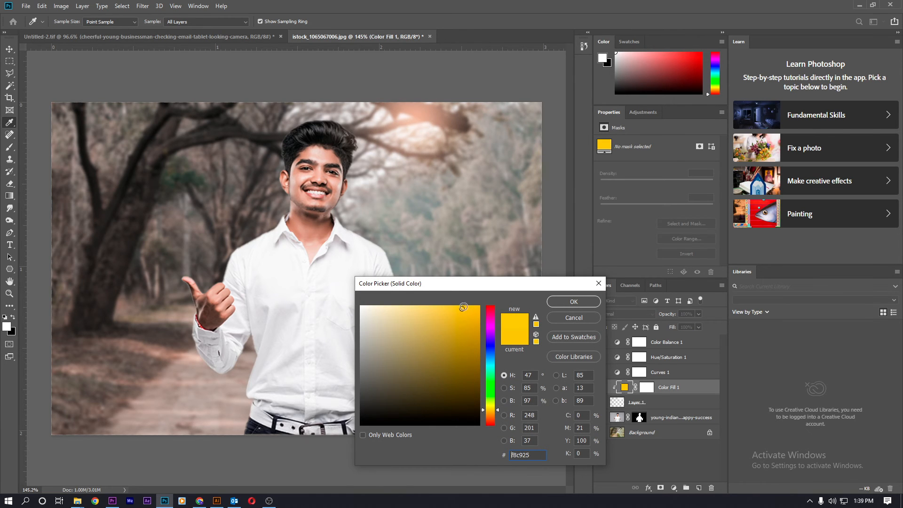
{"action": "left_click", "coordinate": [492, 408]}
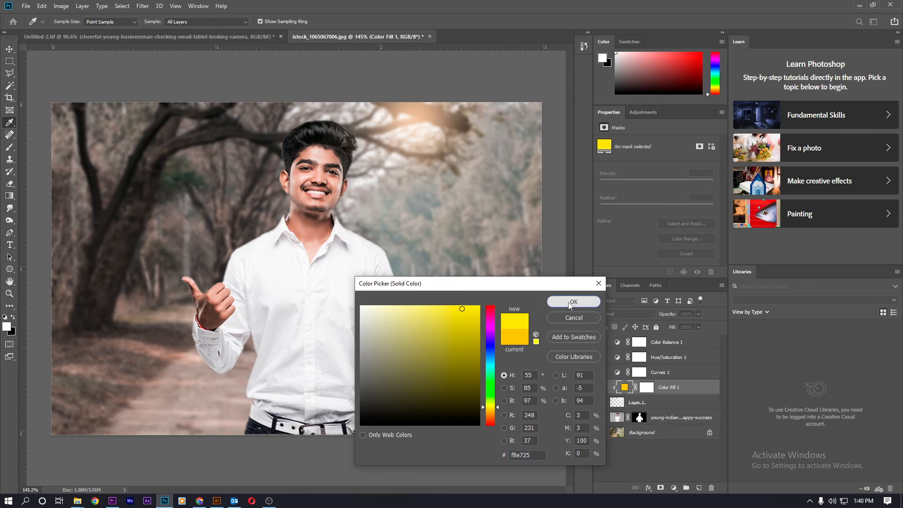
{"action": "left_click", "coordinate": [570, 303]}
Add a Levels adjustment layer above the Color Balance layer and set its output levels to 17 and 247
{"action": "scroll", "coordinate": [395, 225], "scroll_direction": "down", "scroll_amount": 3}
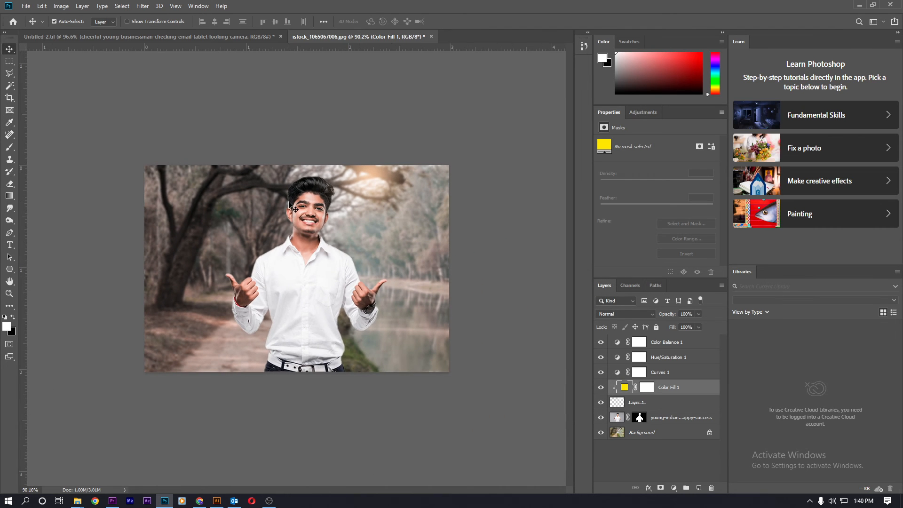
{"action": "scroll", "coordinate": [293, 207], "scroll_direction": "up", "scroll_amount": 3}
{"action": "scroll", "coordinate": [393, 206], "scroll_direction": "down", "scroll_amount": 1}
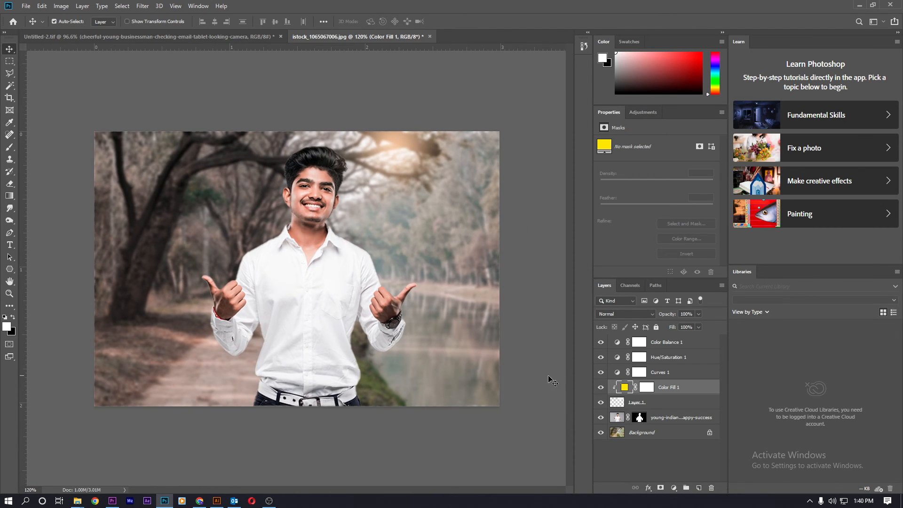
{"action": "left_click", "coordinate": [663, 344]}
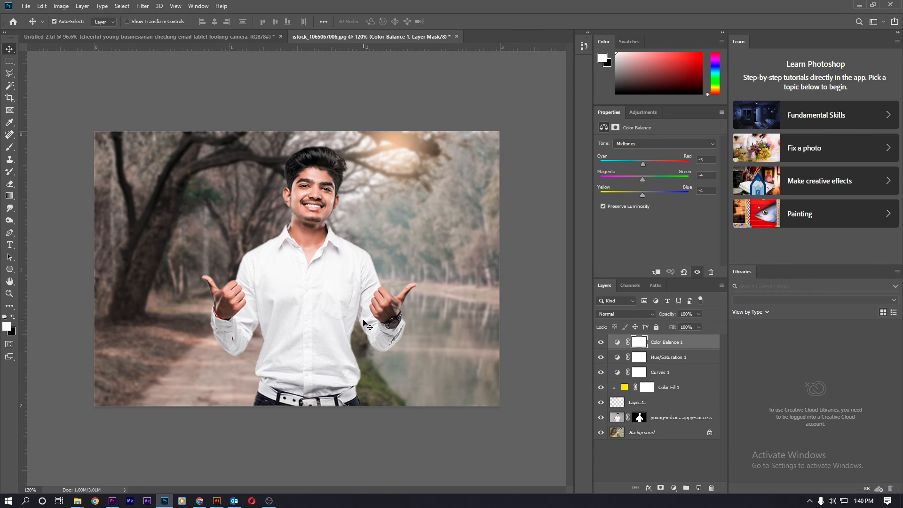
{"action": "left_click", "coordinate": [673, 488]}
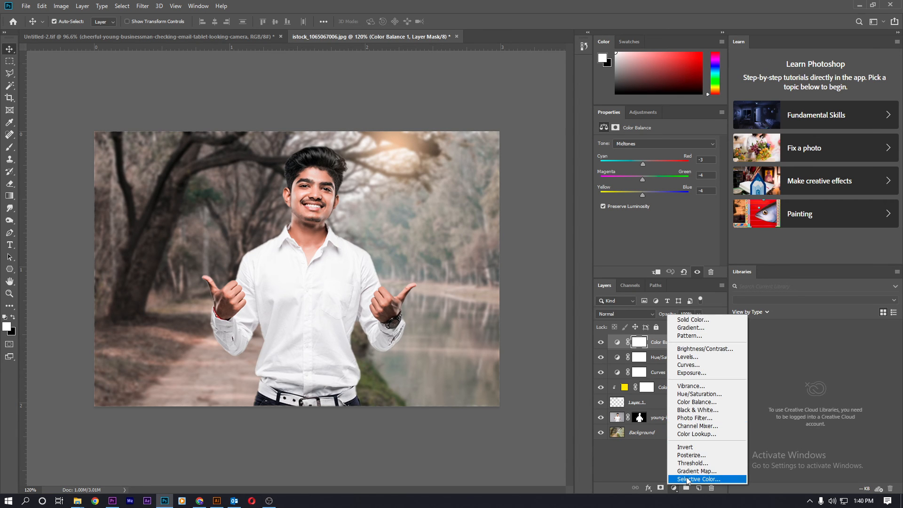
{"action": "left_click", "coordinate": [689, 358]}
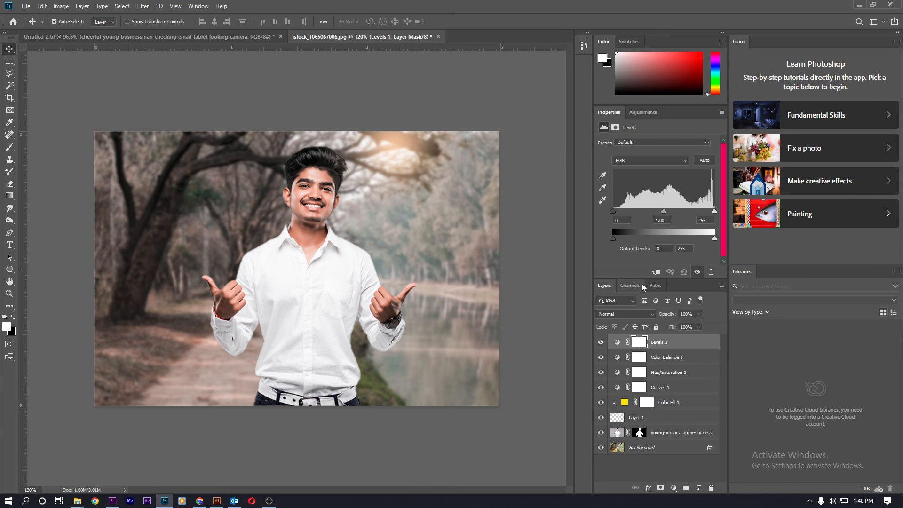
{"action": "left_click_drag", "start_coordinate": [714, 240], "coordinate": [711, 239]}
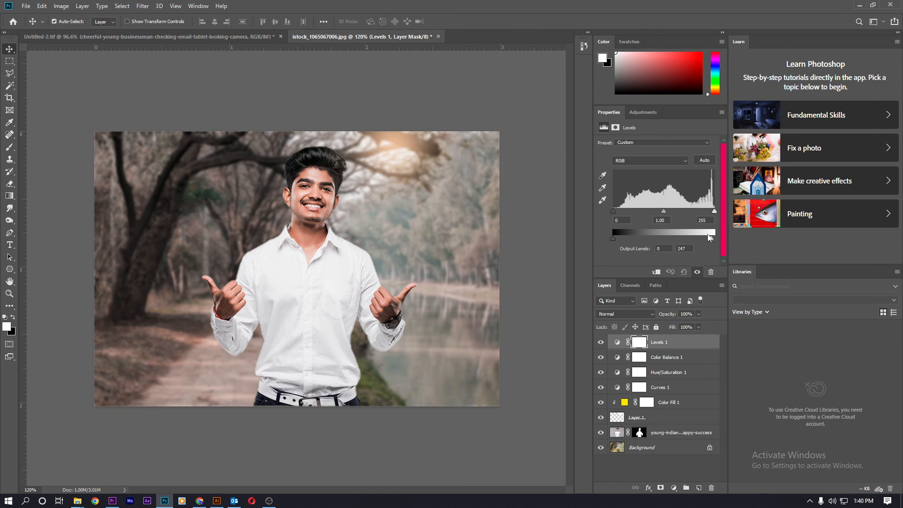
{"action": "left_click_drag", "start_coordinate": [613, 239], "coordinate": [619, 238]}
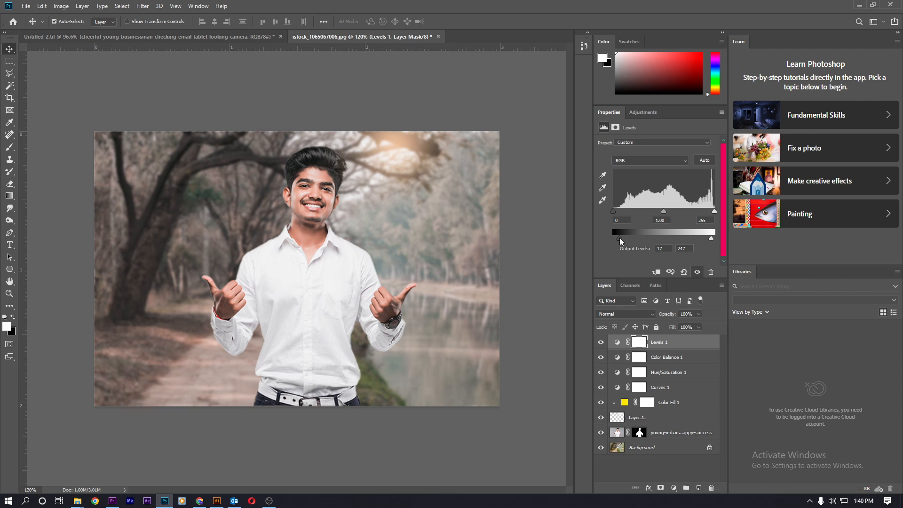
Select the man's cut-out layer
{"action": "left_click", "coordinate": [332, 273]}
{"action": "scroll", "coordinate": [318, 273], "scroll_direction": "up", "scroll_amount": 4}
{"action": "scroll", "coordinate": [315, 271], "scroll_direction": "down", "scroll_amount": 3}
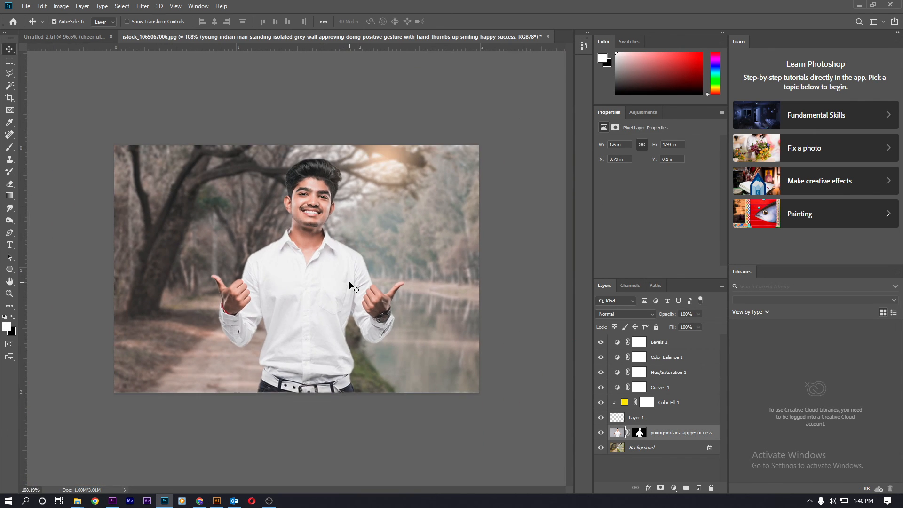